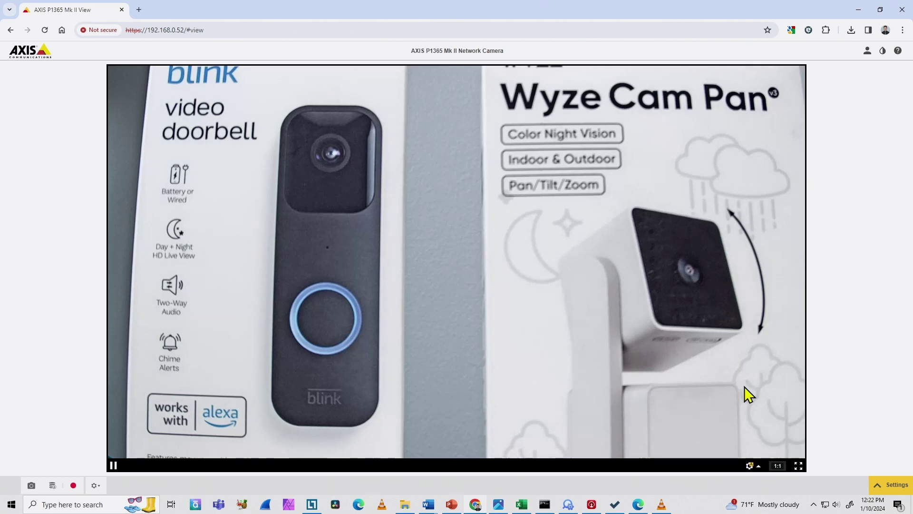
- Open the SD card storage summary from live view and go to its recordings list
click(53, 489)
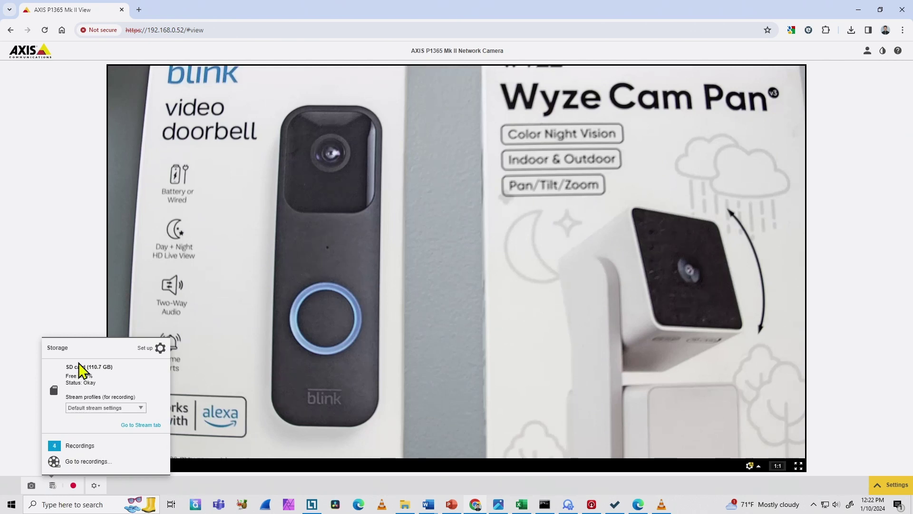
click(89, 461)
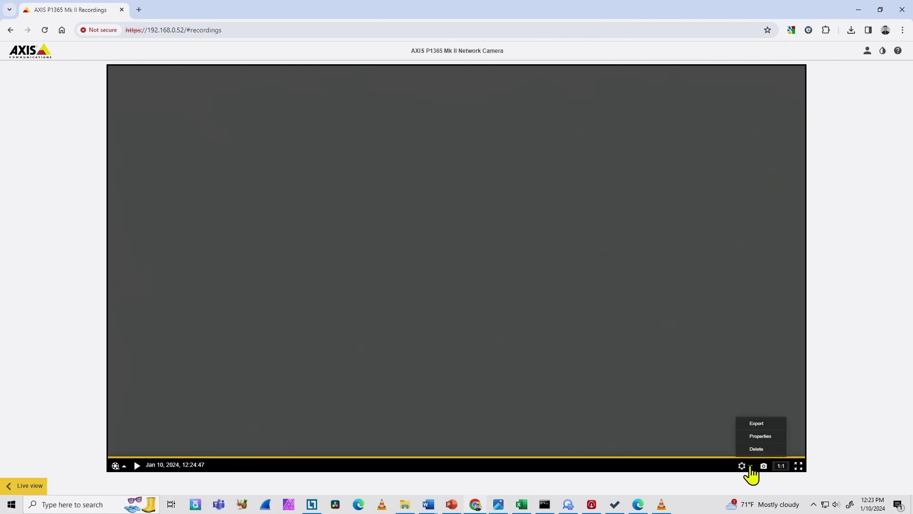
click(759, 436)
- Open the MKV export for the 12:24:38–12:24:47 recording and replace its suggested file name
click(759, 425)
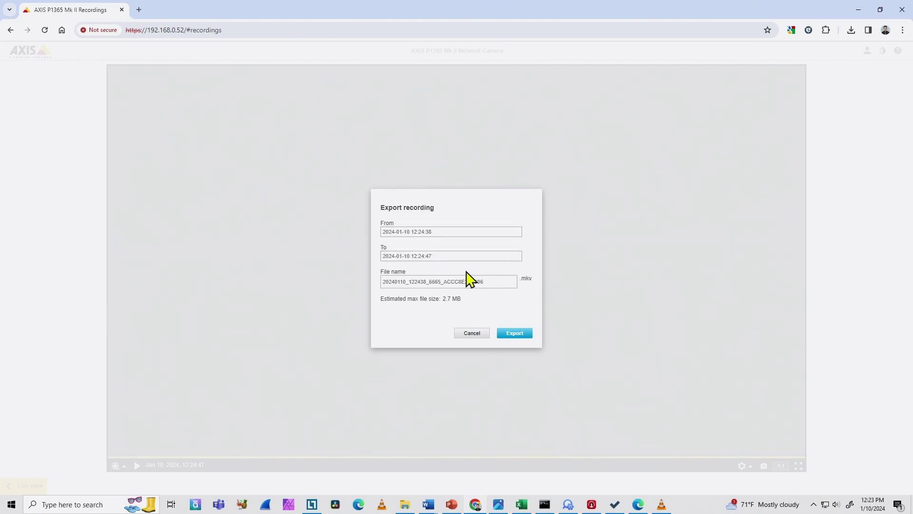
drag(501, 281, 380, 277)
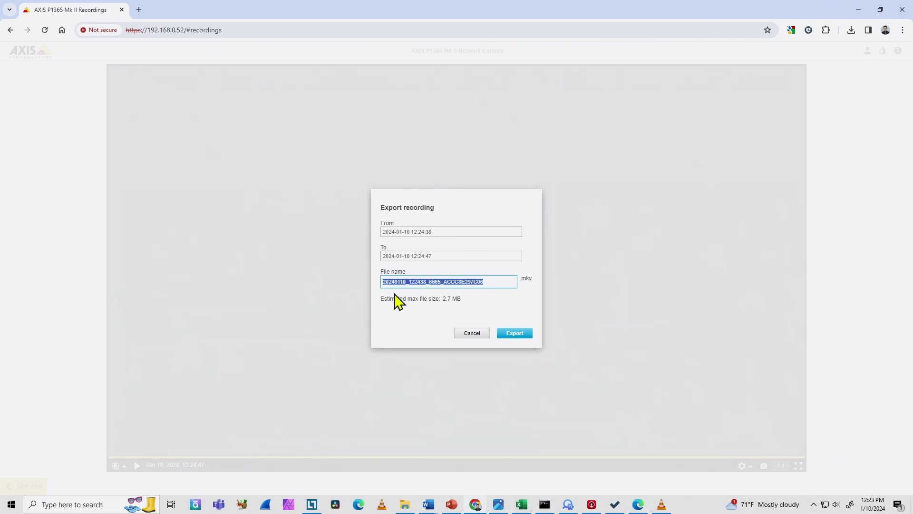
text(A)
key(ctrl+z)
text(A)
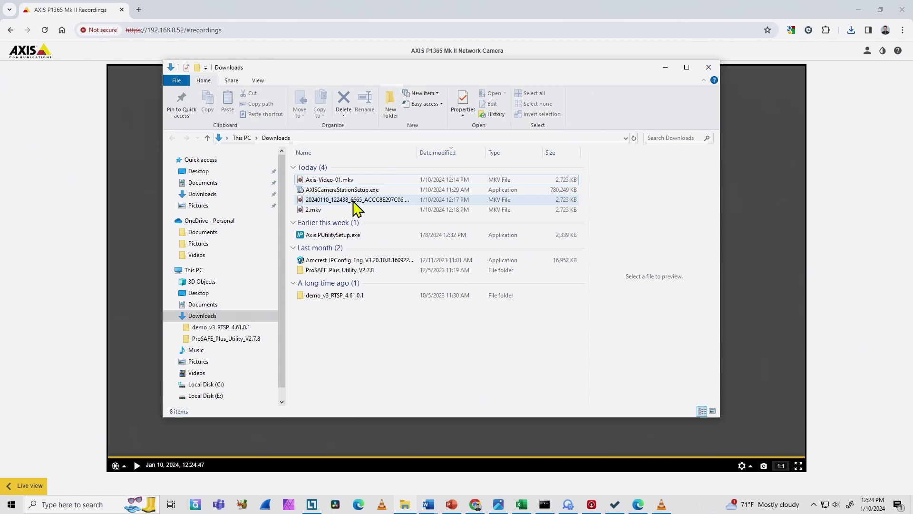
- Refresh the camera's recordings page and pause the 12:43:31 clip at 12:43:34
click(589, 446)
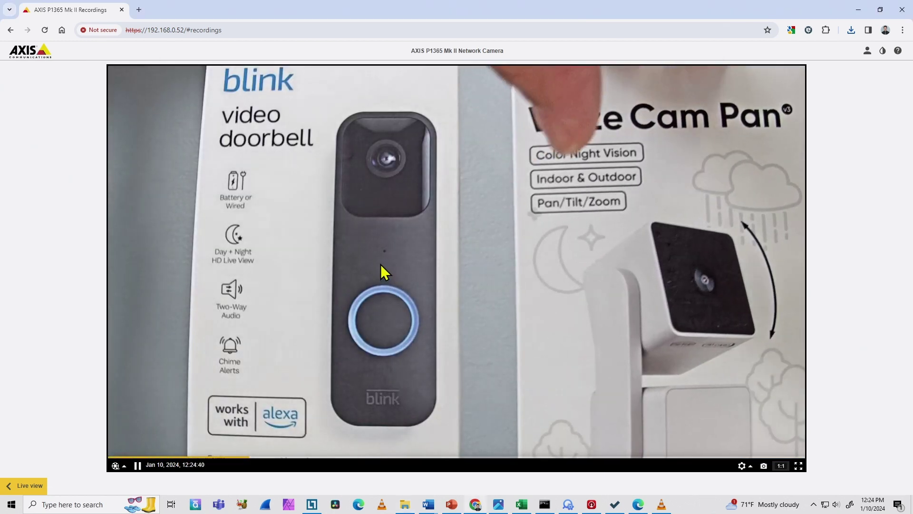
click(44, 30)
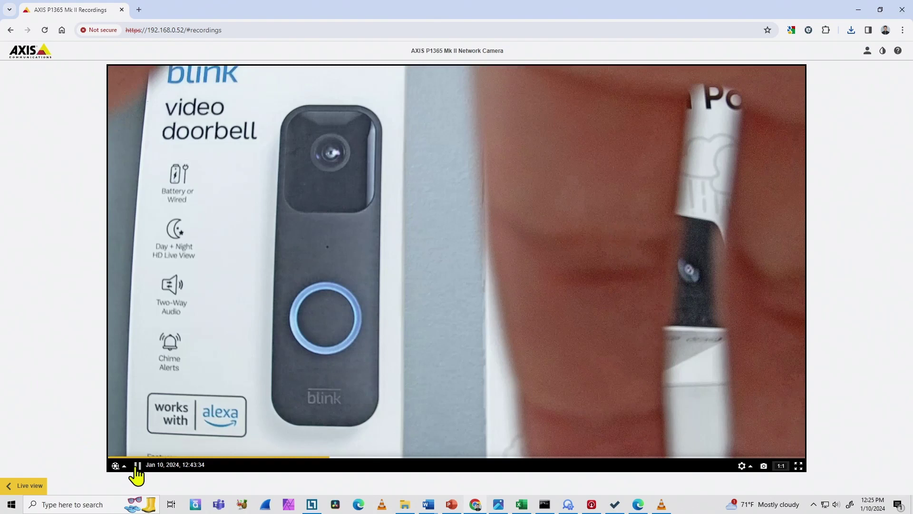
click(137, 465)
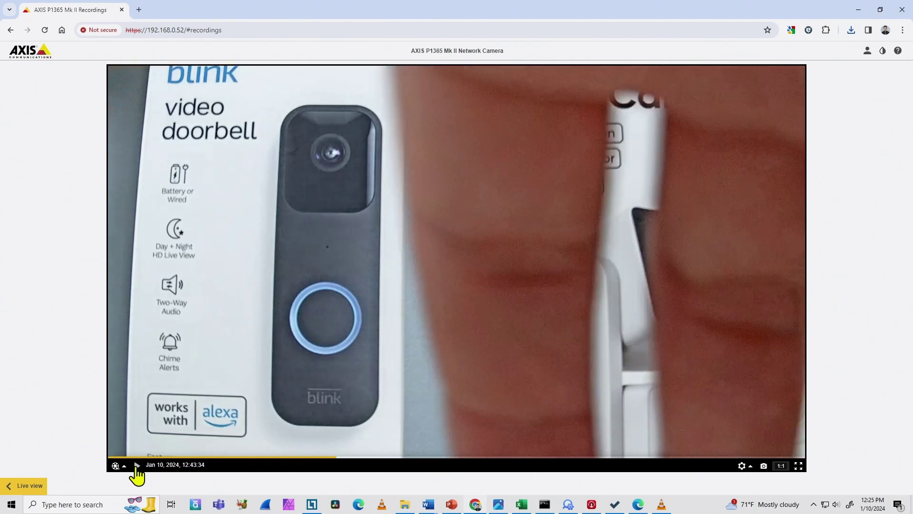
- Rename the 12:43:31 clip's export file to 'Axis Video Export 02' and start the export
click(743, 466)
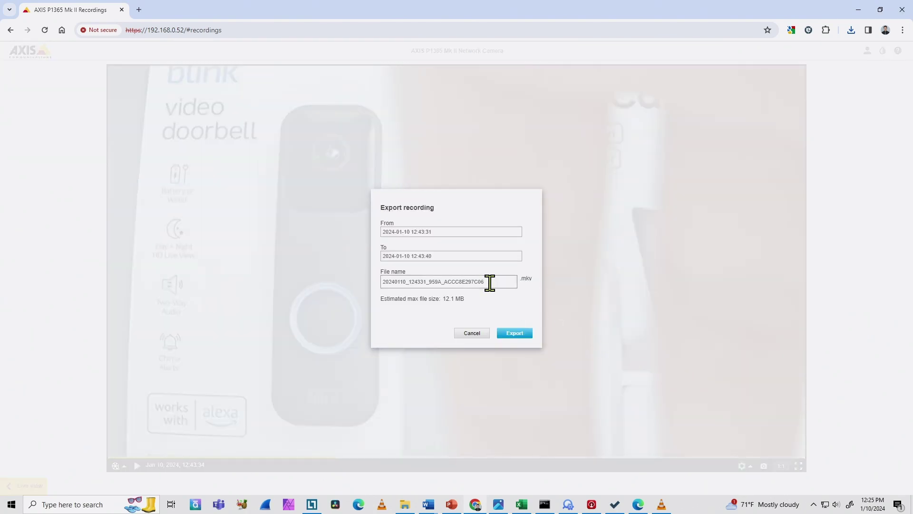
drag(490, 280, 367, 284)
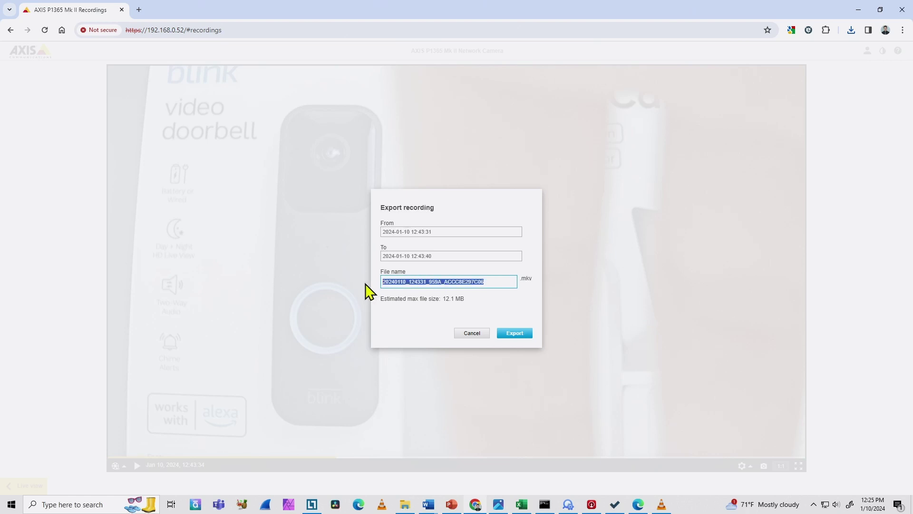
text(Axis Video Export 02)
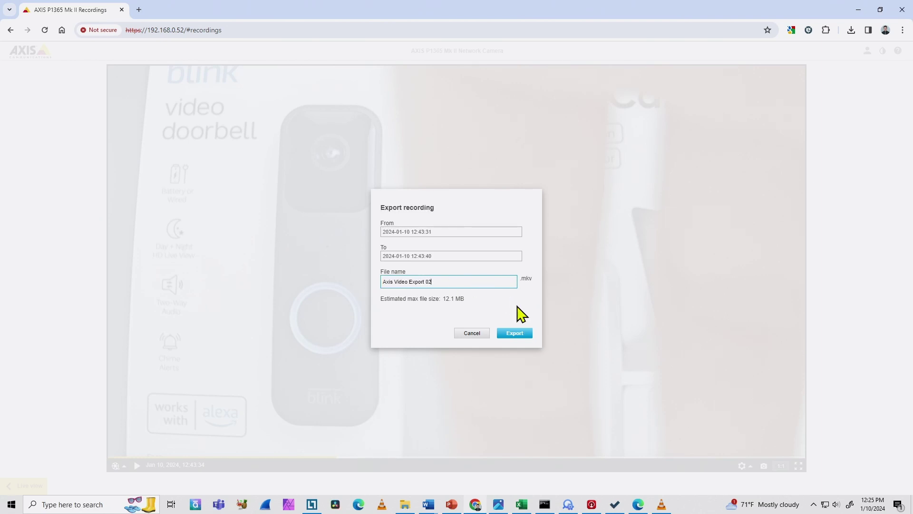
click(522, 333)
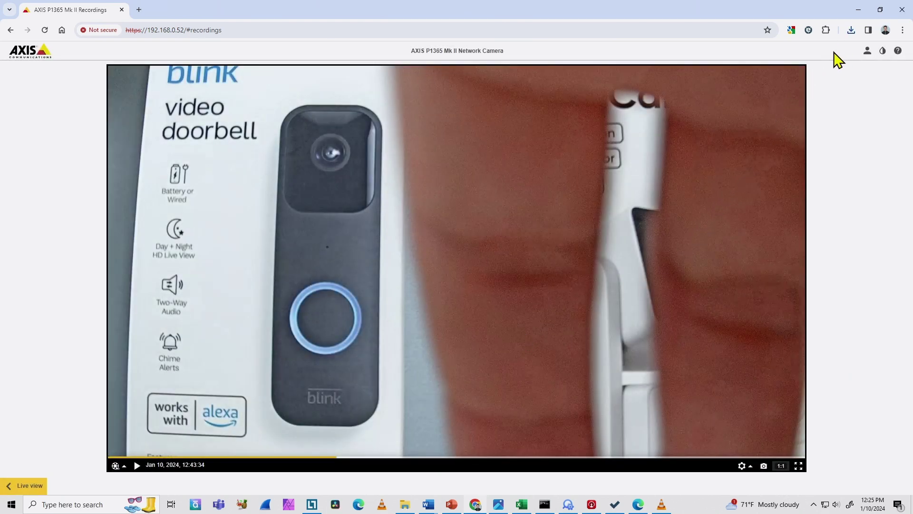
click(851, 30)
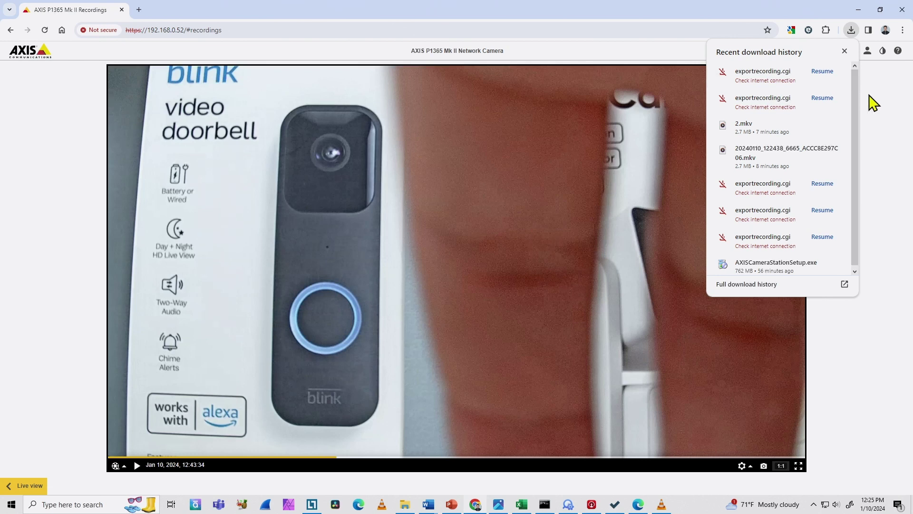
click(845, 51)
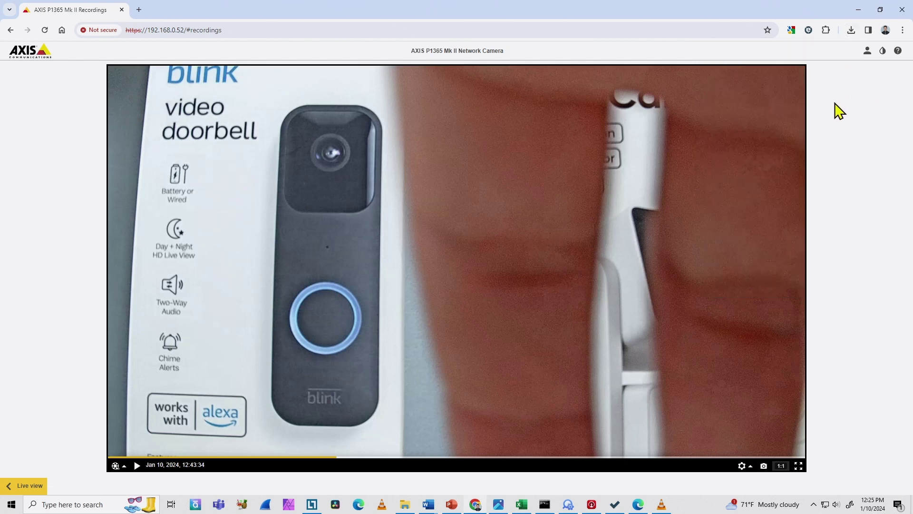
- In Edge, go from live view through Storage to the recordings list and play the 12:24:38 clip
click(638, 505)
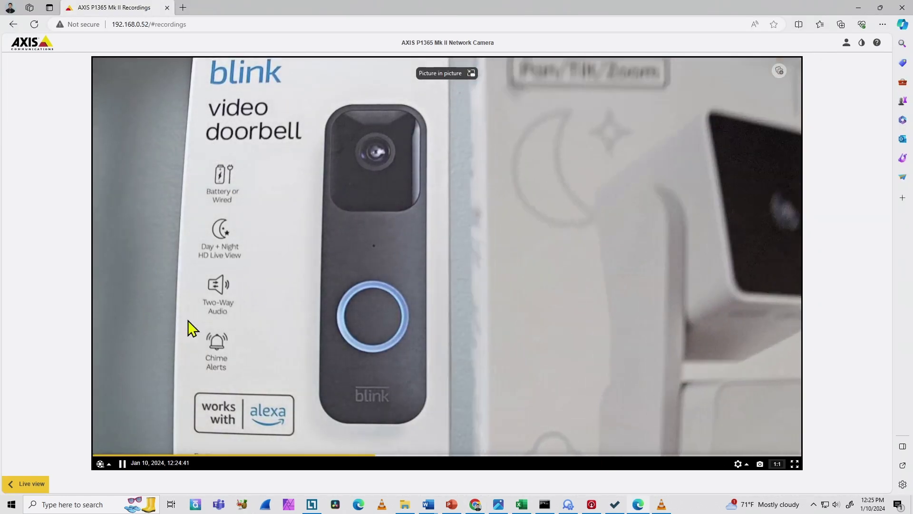
click(24, 483)
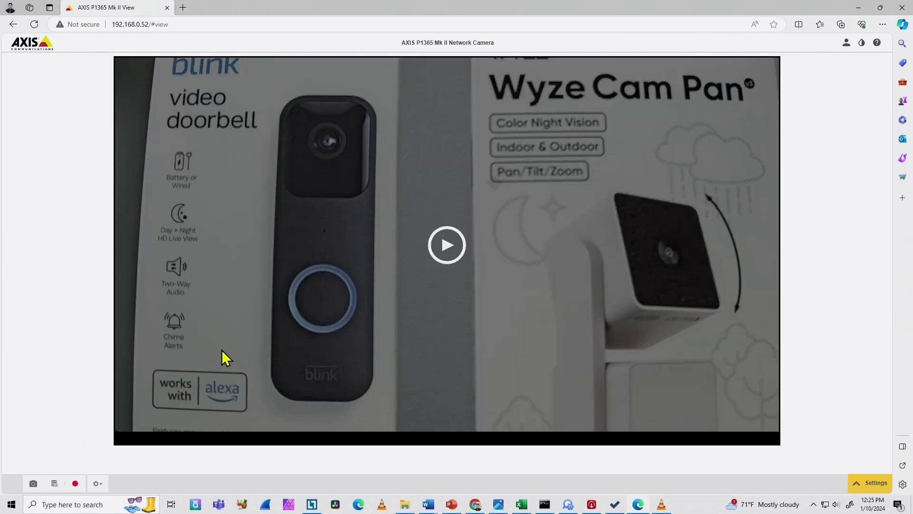
click(54, 483)
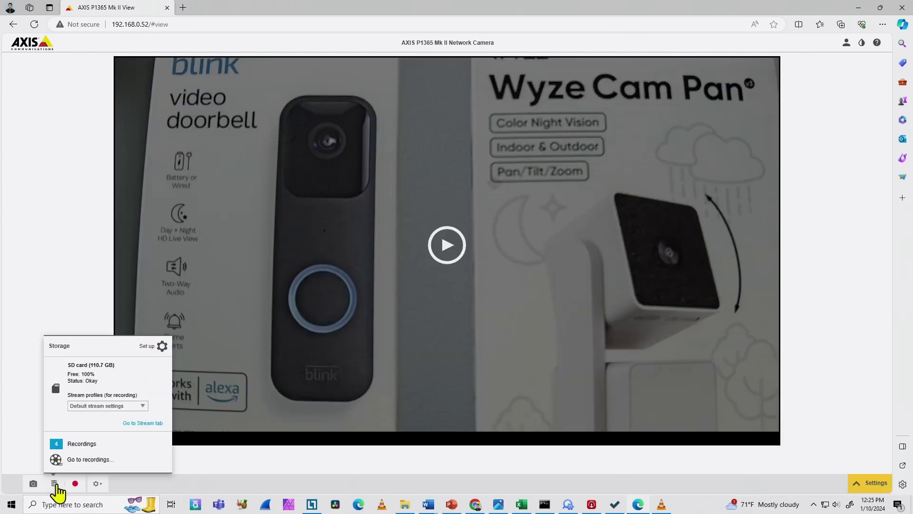
click(90, 460)
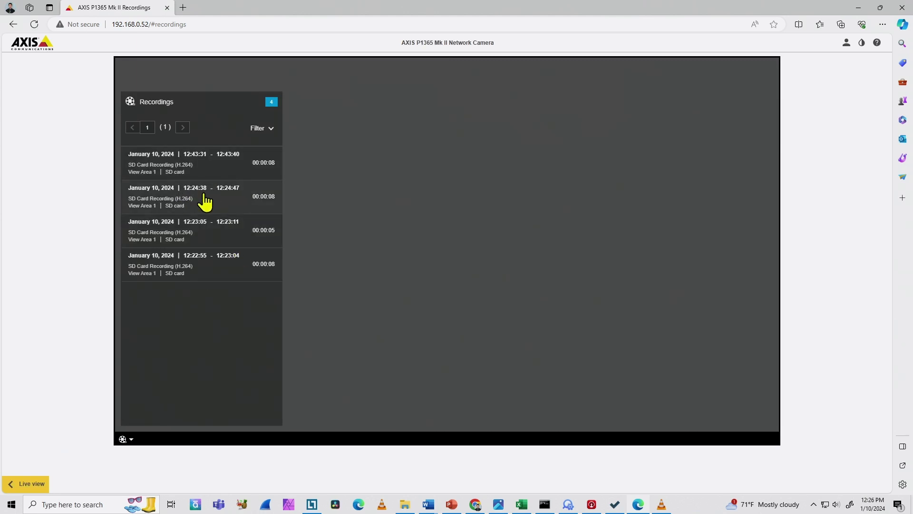
click(204, 193)
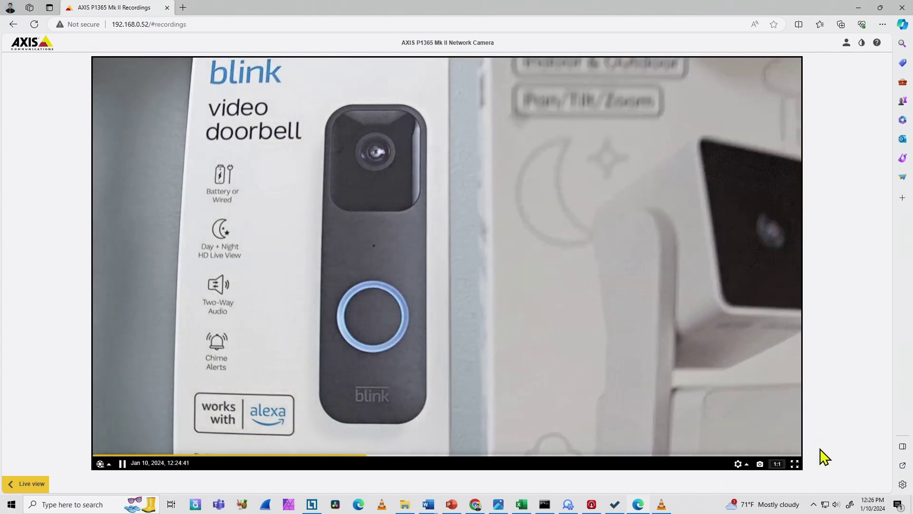
- Export the 12:24:38 clip as 'Video Export from Edge 01.mkv'
click(746, 464)
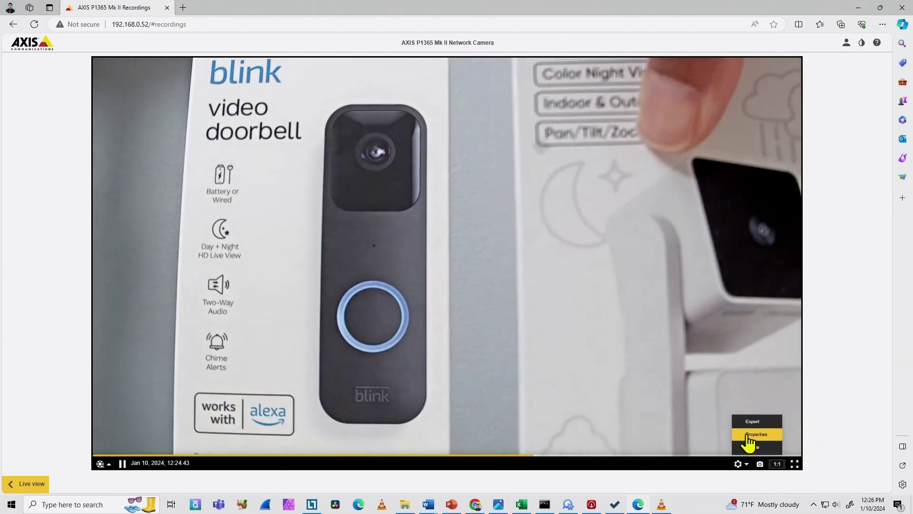
click(751, 422)
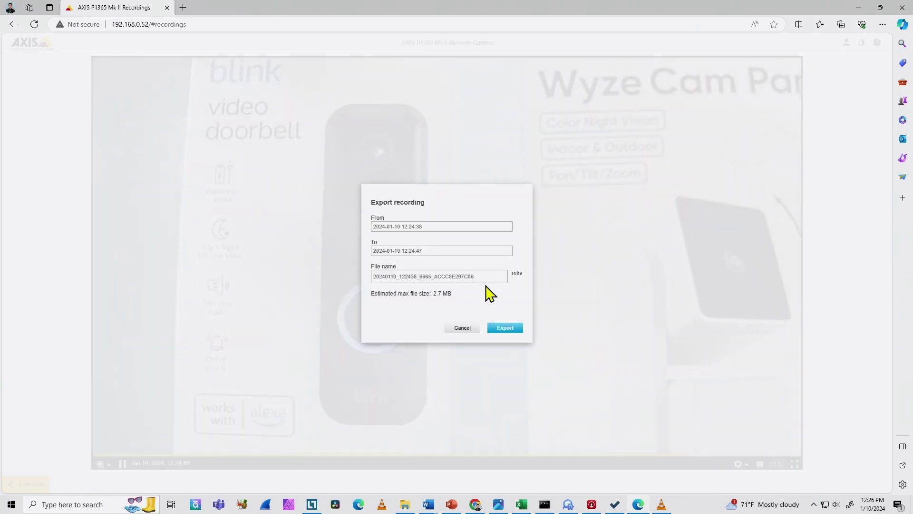
drag(480, 277, 369, 286)
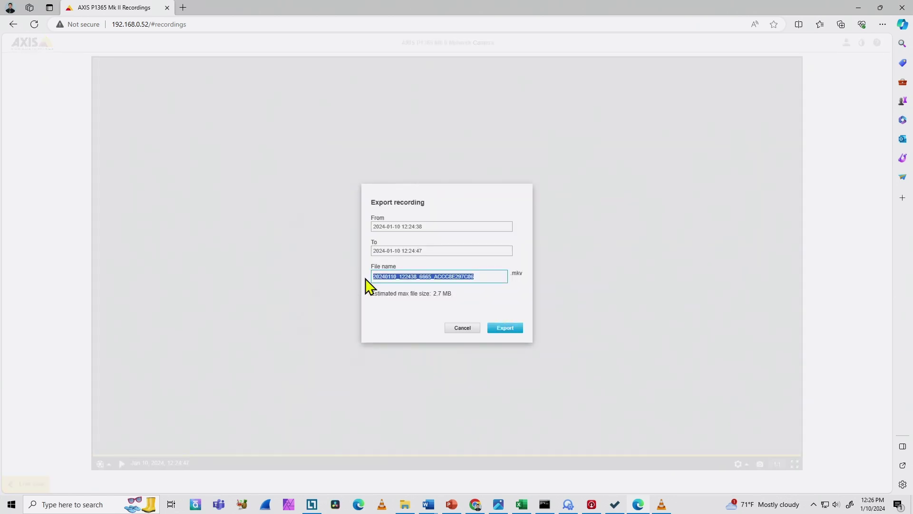
text(Video Export from Edge 01)
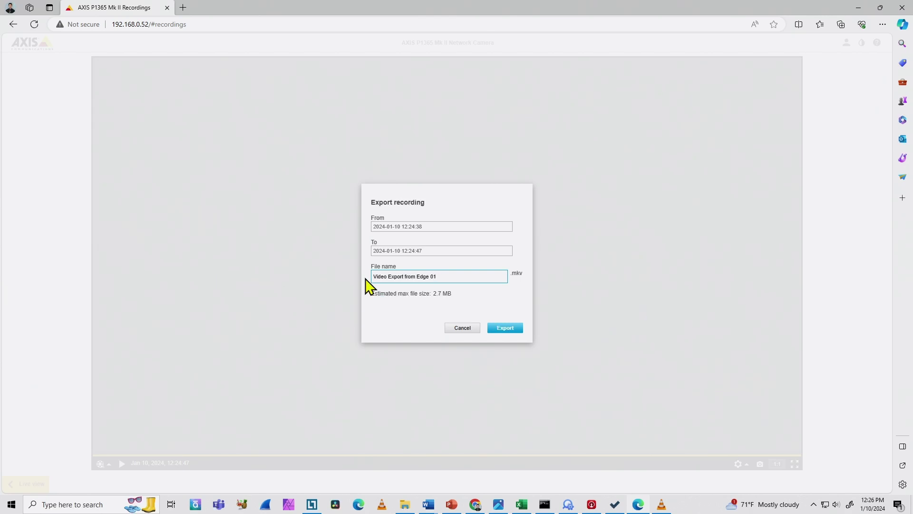
click(511, 329)
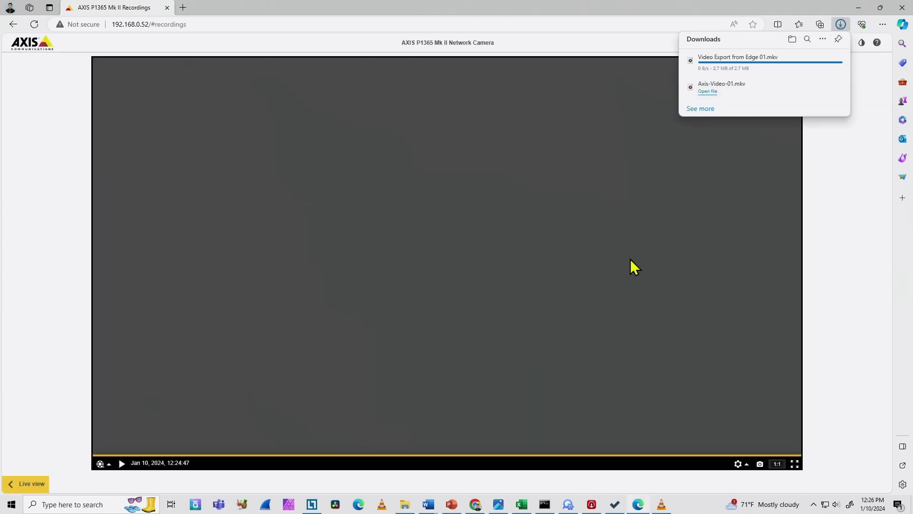
- Show 'Video Export from Edge 01.mkv' in Downloads, preview it in Media Player, then close the player
mouse_move(822, 61)
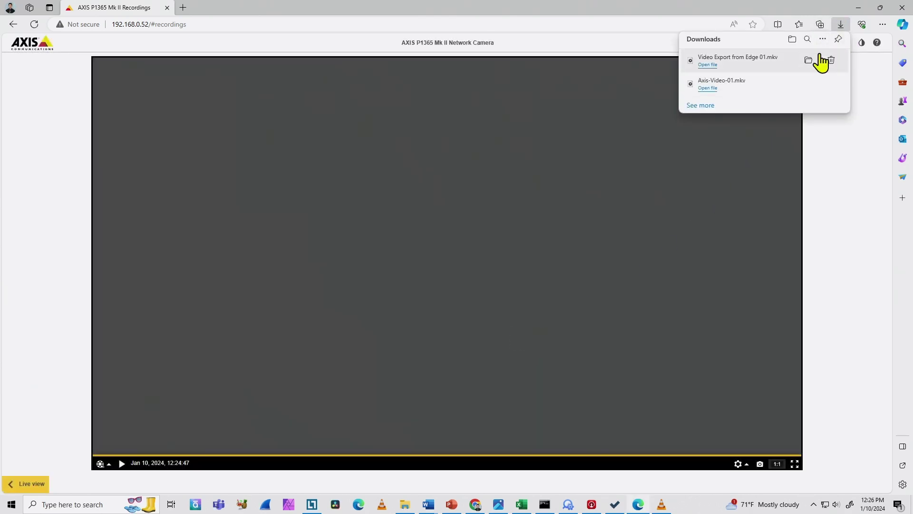
click(808, 61)
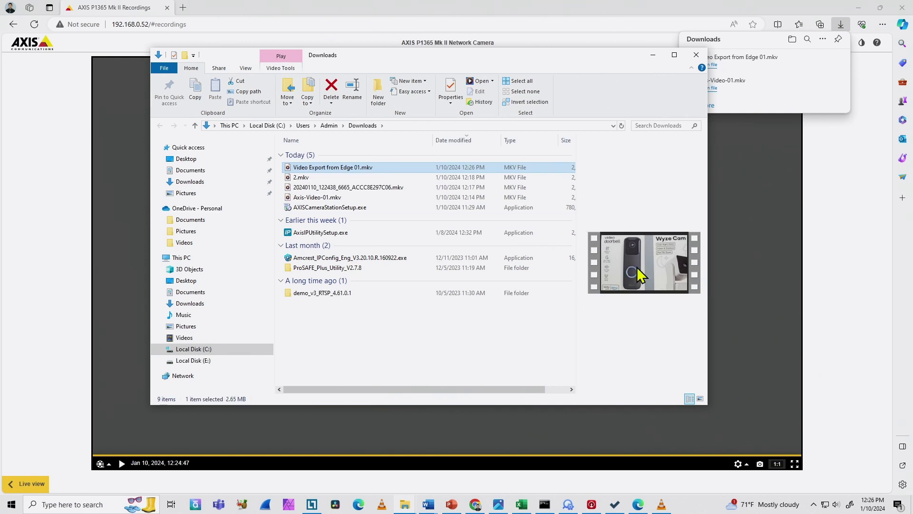
double_click(319, 168)
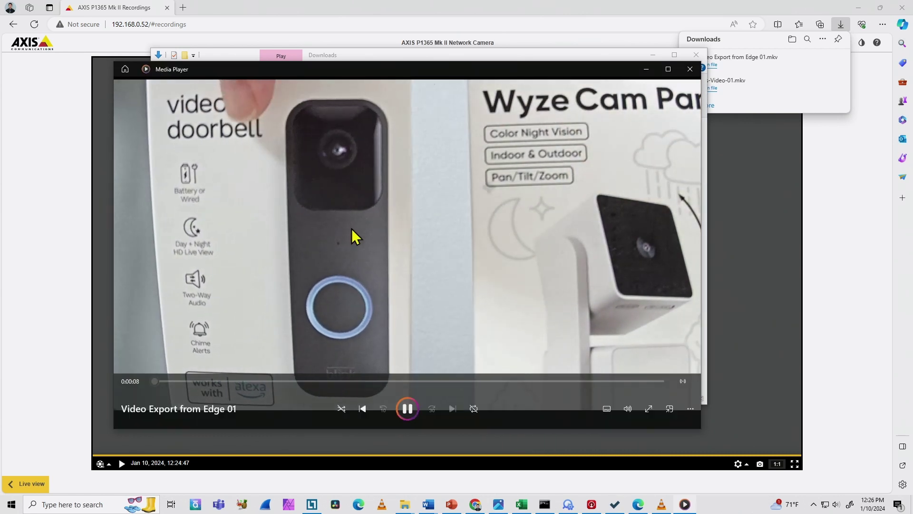
click(352, 229)
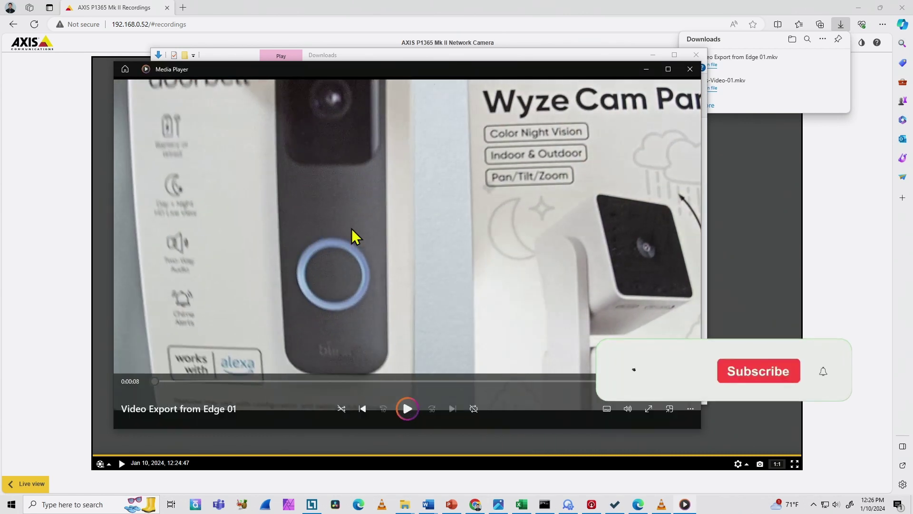
click(690, 70)
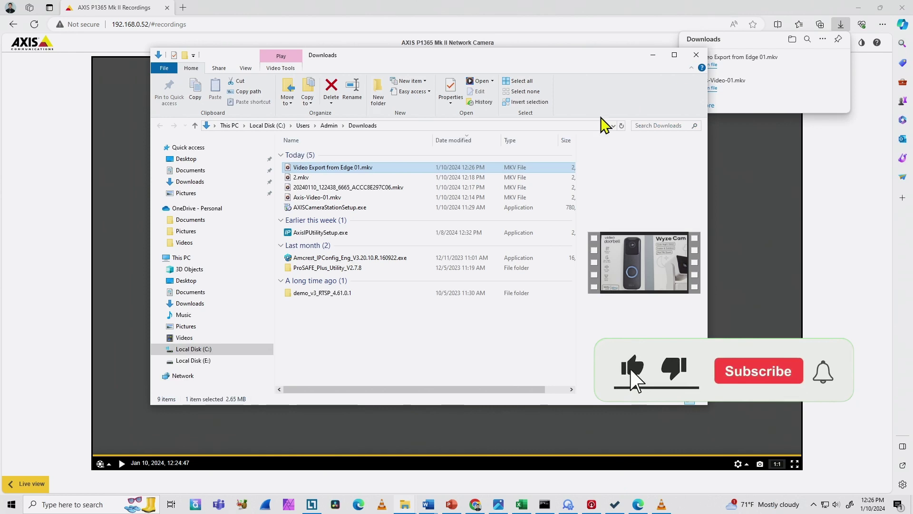
right_click(305, 173)
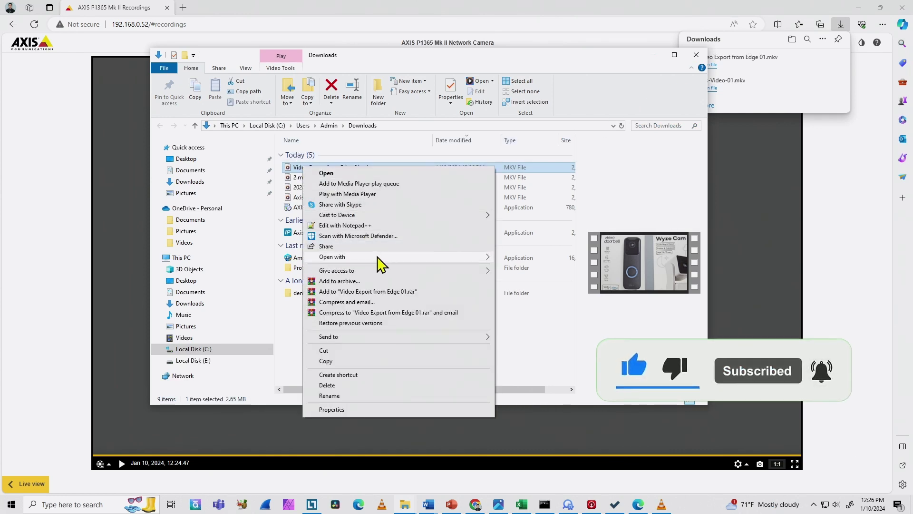
mouse_move(420, 257)
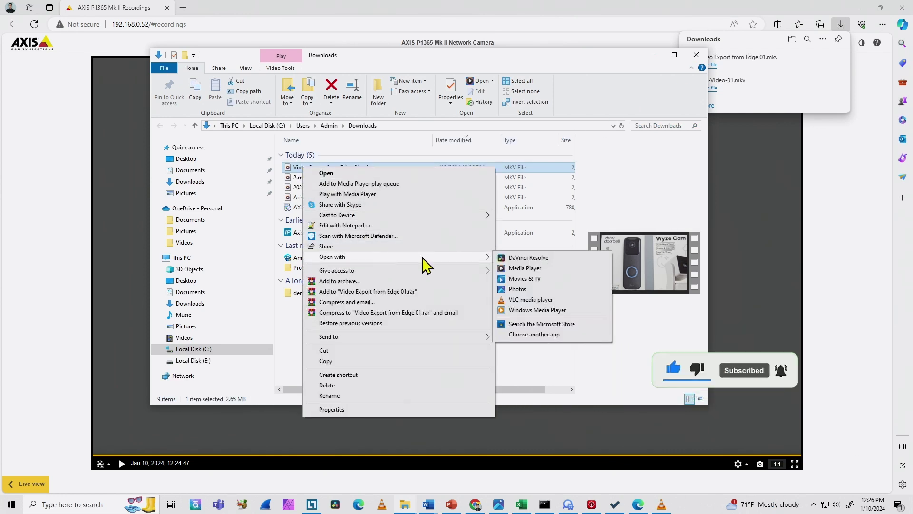
click(530, 301)
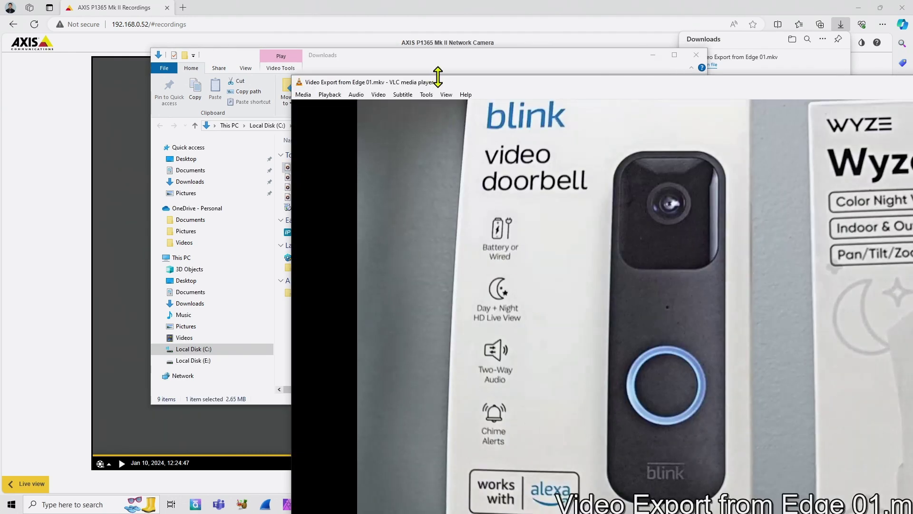
drag(451, 88, 204, 45)
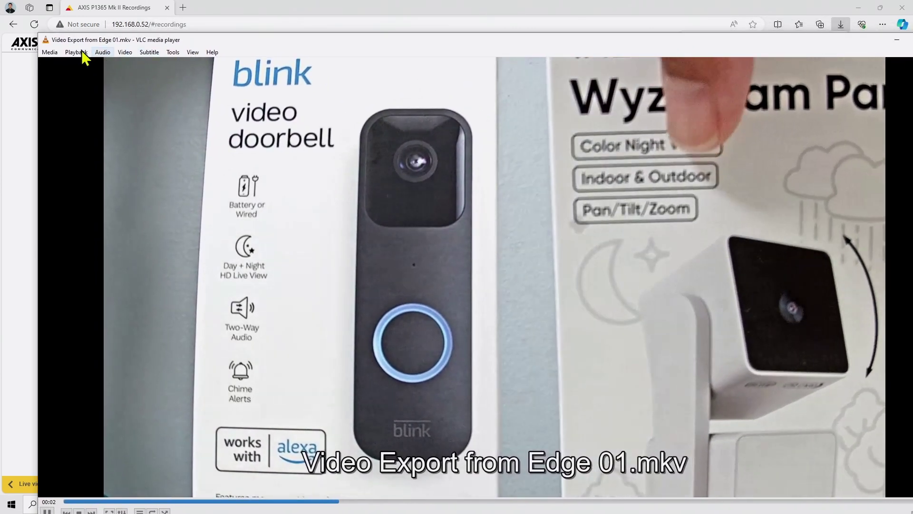
drag(45, 33, 356, 89)
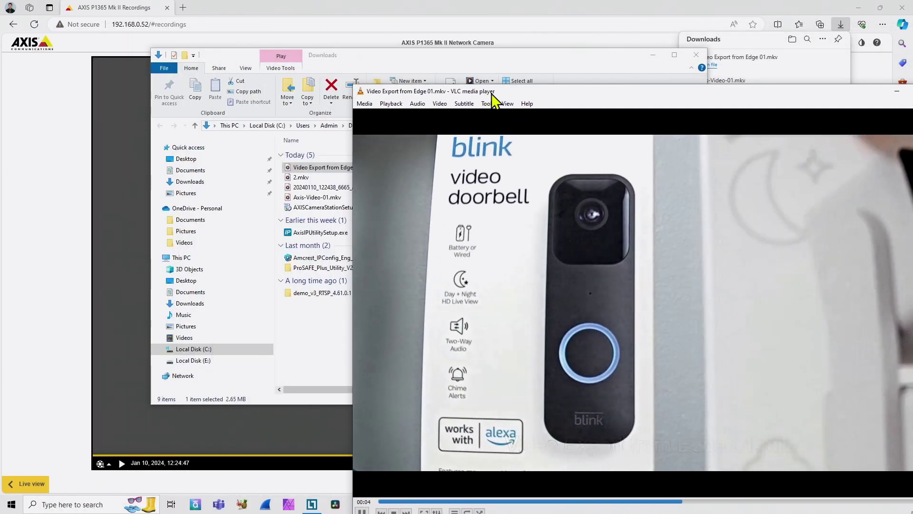
drag(496, 94, 291, 50)
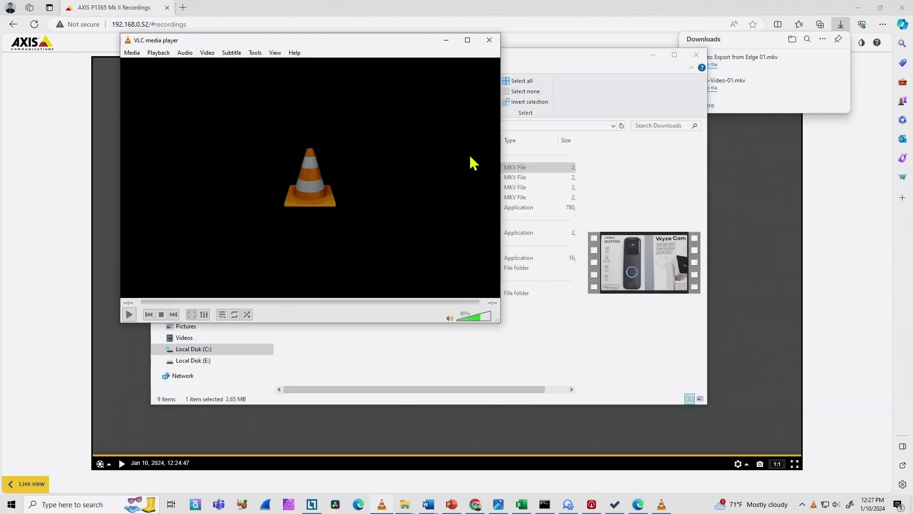
- Close VLC, the Downloads folder and download list, then start the camera's live stream
click(490, 40)
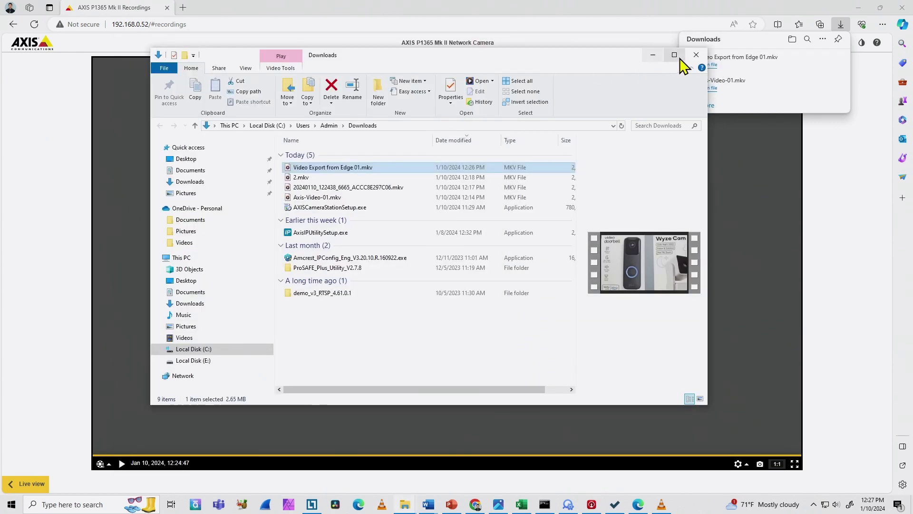
click(697, 55)
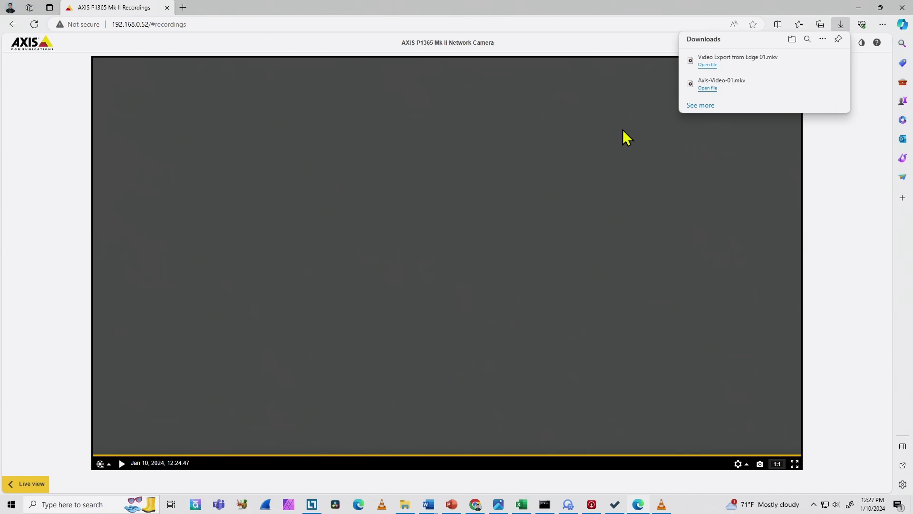
click(830, 151)
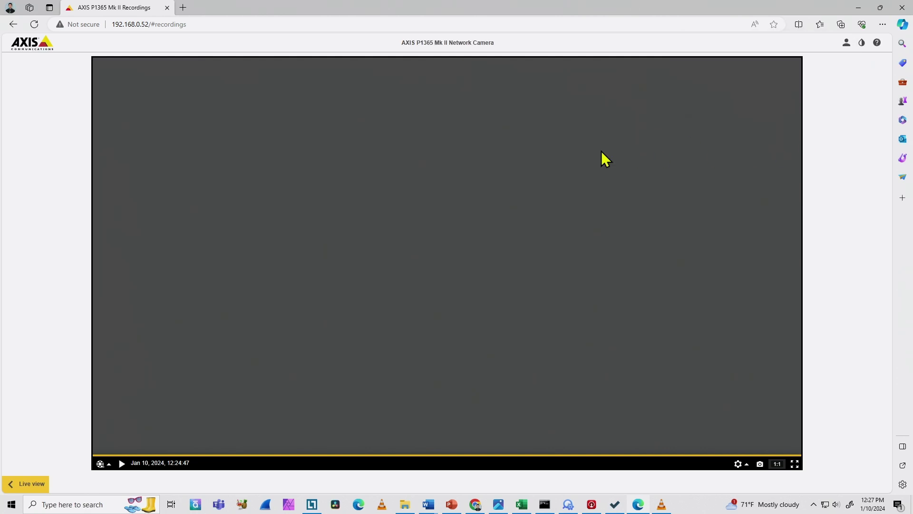
click(32, 484)
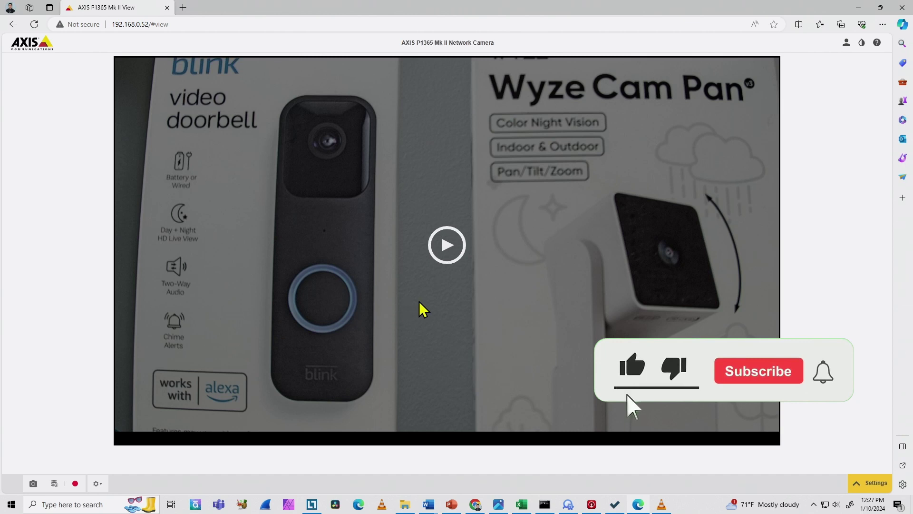
click(450, 246)
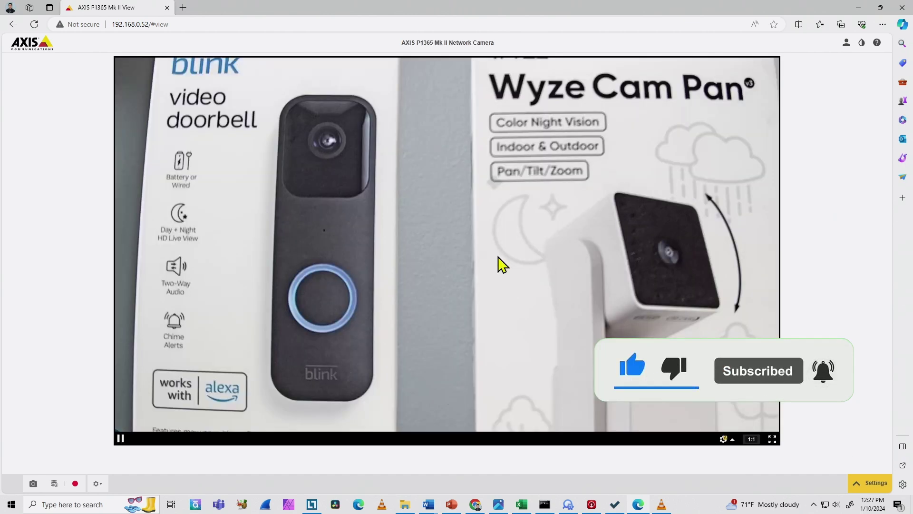